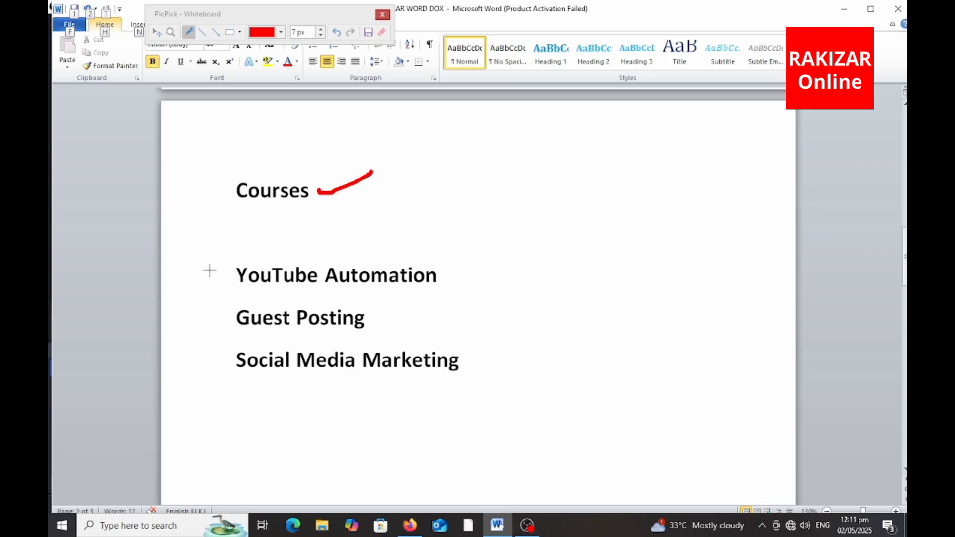
# Draw red check marks before YouTube Automation, Guest Posting and Social Media Marketing, and four short lines beneath the list.
pyautogui.moveTo(210, 270); pyautogui.dragTo(251, 241)
pyautogui.moveTo(194, 318); pyautogui.dragTo(233, 303)
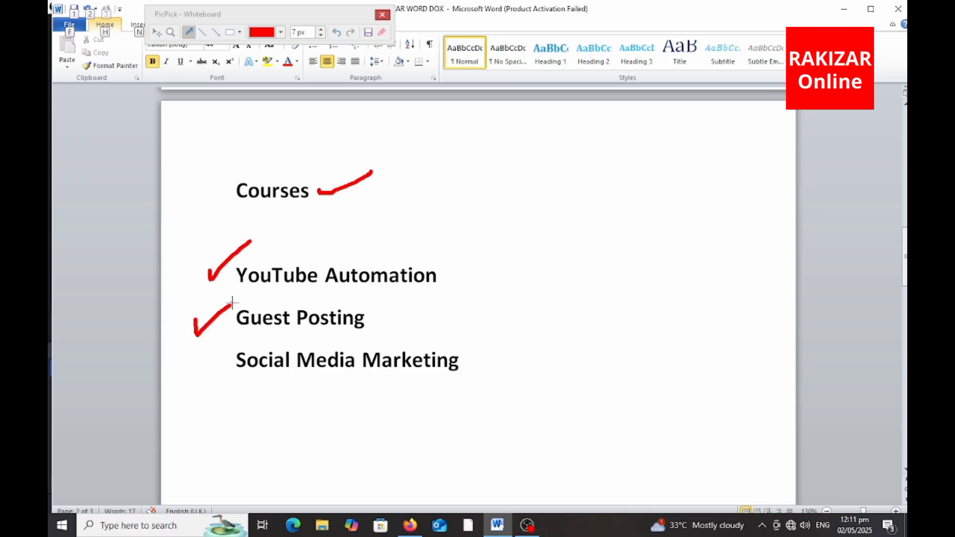
pyautogui.moveTo(195, 366); pyautogui.dragTo(233, 341)
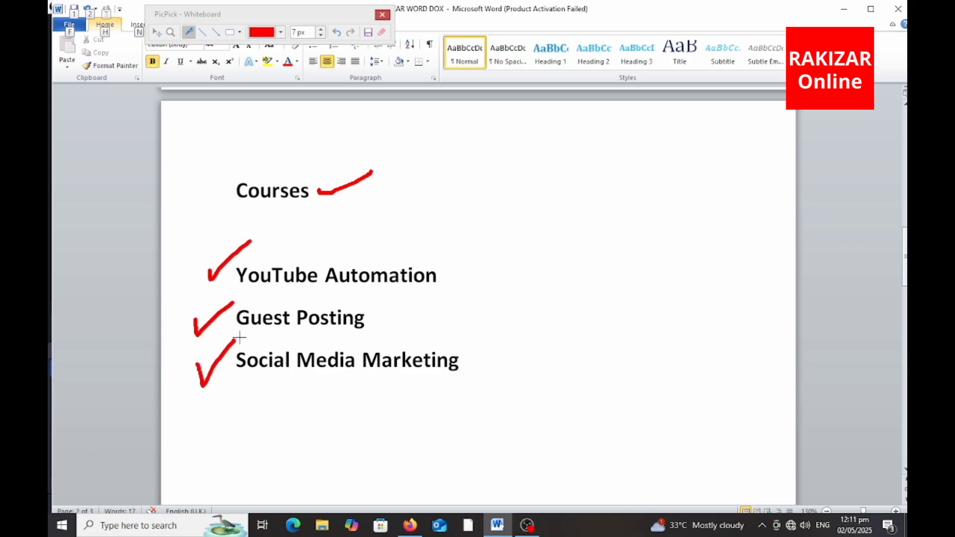
pyautogui.moveTo(256, 399); pyautogui.dragTo(339, 399)
pyautogui.moveTo(268, 428); pyautogui.dragTo(350, 429)
pyautogui.moveTo(276, 463); pyautogui.dragTo(334, 463)
pyautogui.moveTo(257, 490); pyautogui.dragTo(338, 490)
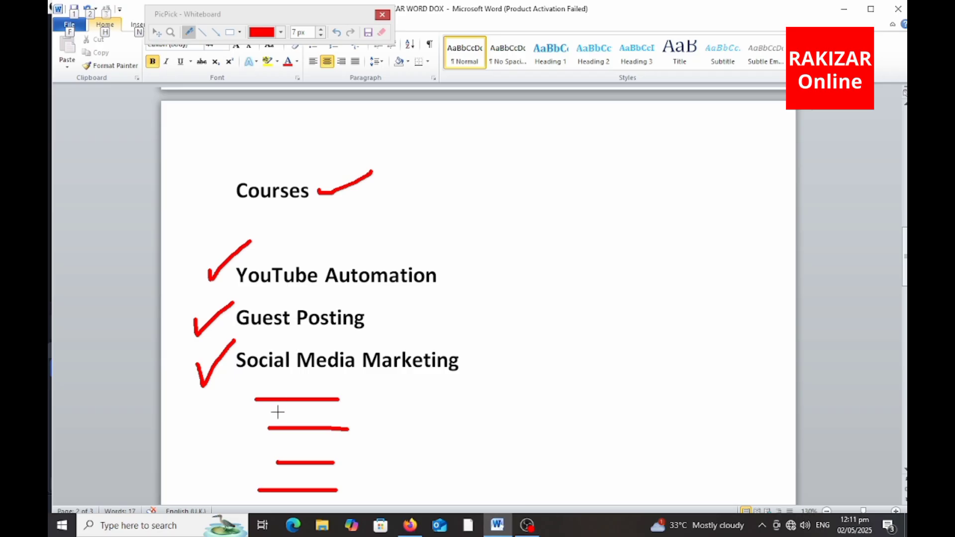
# Draw a short red mark after each of the three course names and close the whiteboard overlay.
pyautogui.moveTo(452, 279); pyautogui.dragTo(472, 258)
pyautogui.moveTo(429, 313); pyautogui.dragTo(469, 298)
pyautogui.moveTo(466, 366); pyautogui.dragTo(498, 347)
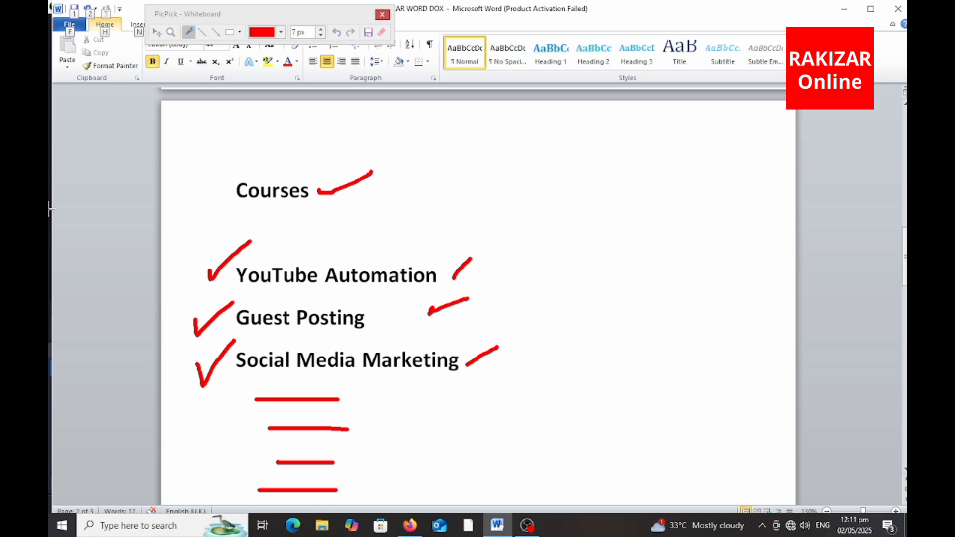
pyautogui.press('Escape')
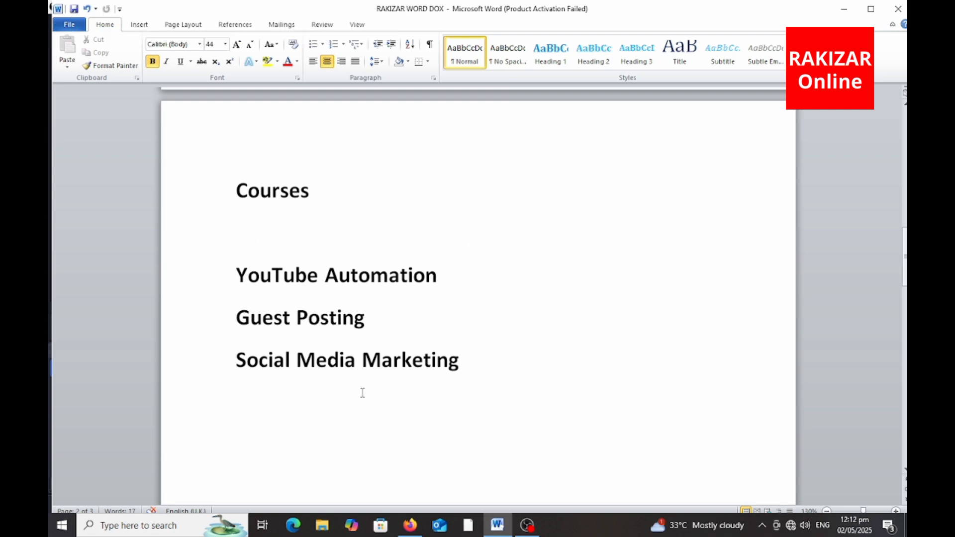
# Copy the YouTube Automation line and paste it onto a new page started by a page break after Social Media Marketing.
pyautogui.click(473, 359)
pyautogui.click(211, 277)
pyautogui.hotkey('ctrl', 'c')
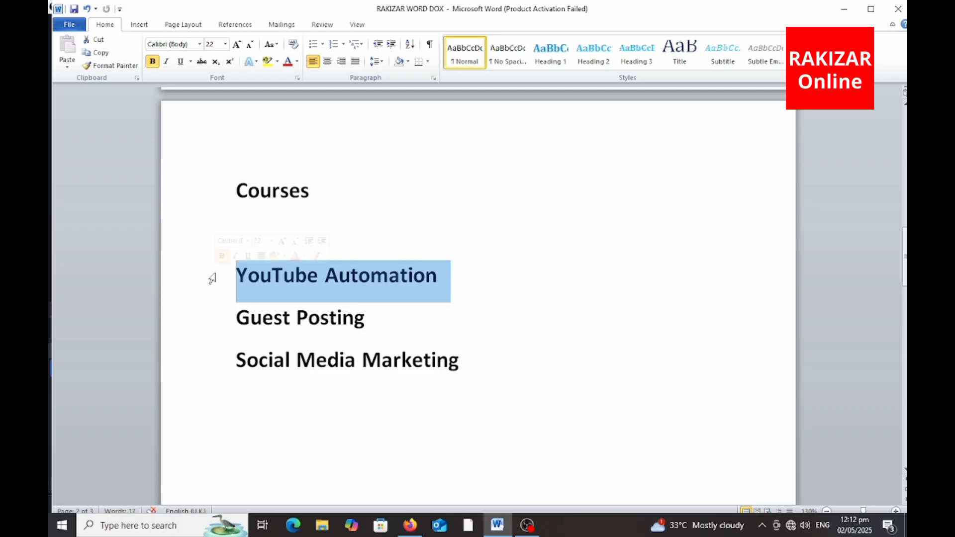
pyautogui.click(506, 319)
pyautogui.click(482, 356)
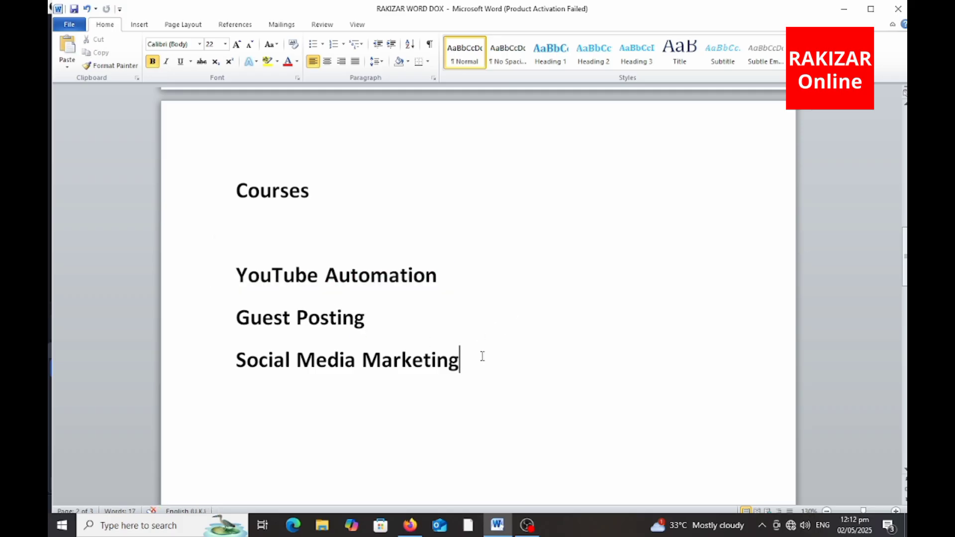
pyautogui.hotkey('ctrl', 'Return')
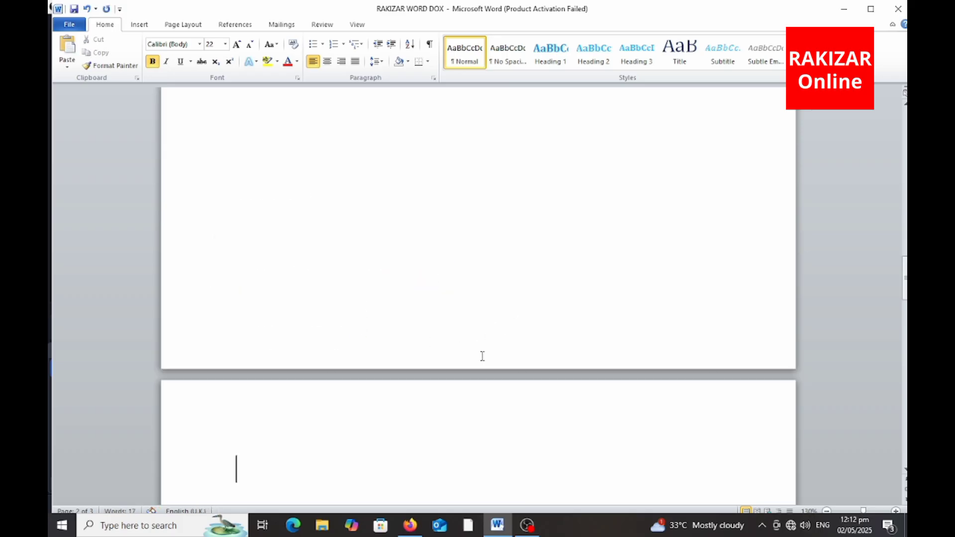
pyautogui.scroll(-3, 482, 356)
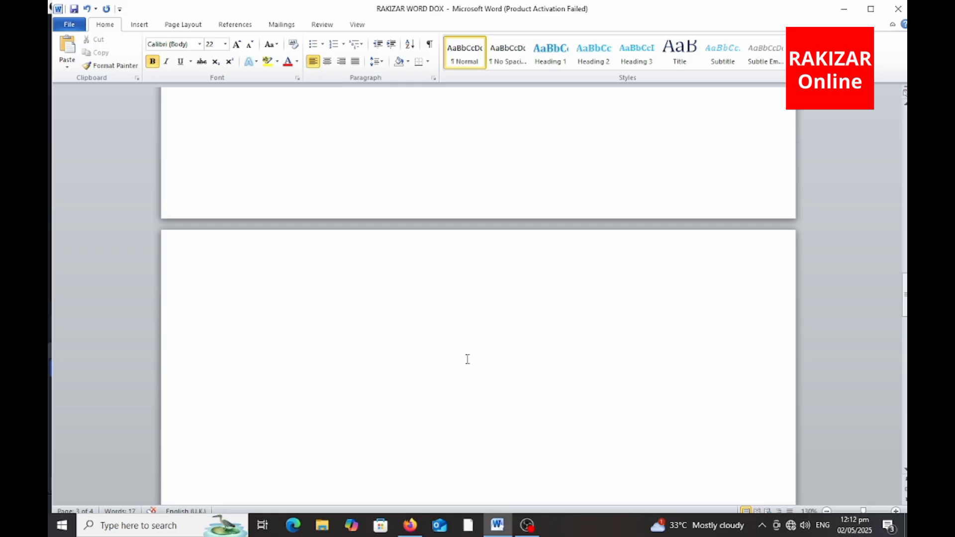
pyautogui.hotkey('ctrl', 'v')
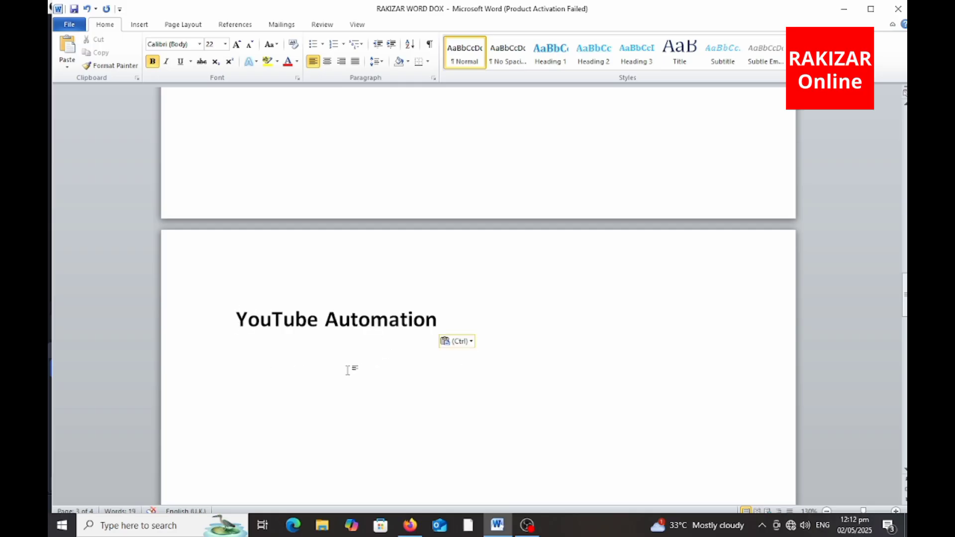
# Draw five red placeholder lines under the pasted YouTube Automation heading on the whiteboard overlay and close it.
pyautogui.hotkey('alt', 'w')
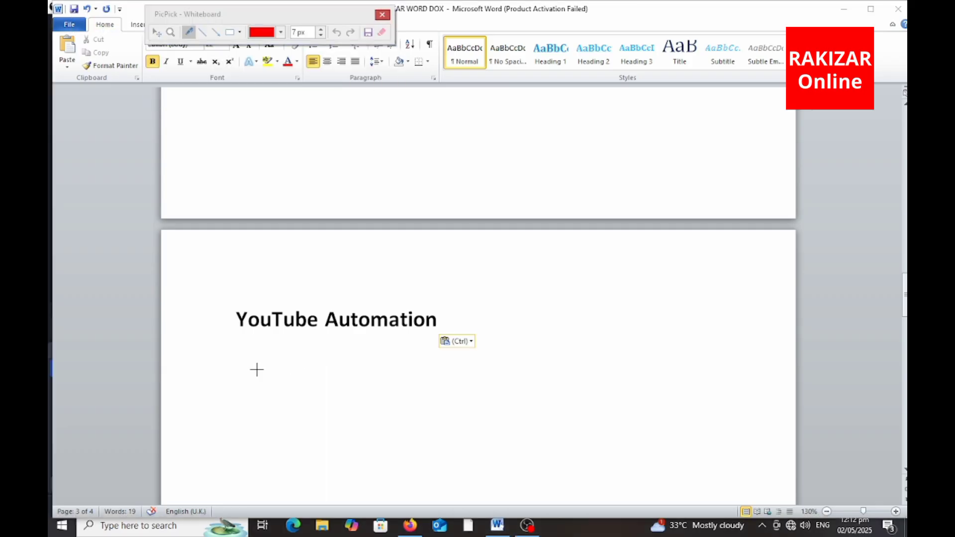
pyautogui.moveTo(261, 365); pyautogui.dragTo(589, 364)
pyautogui.moveTo(316, 400); pyautogui.dragTo(567, 406)
pyautogui.moveTo(401, 440); pyautogui.dragTo(525, 444)
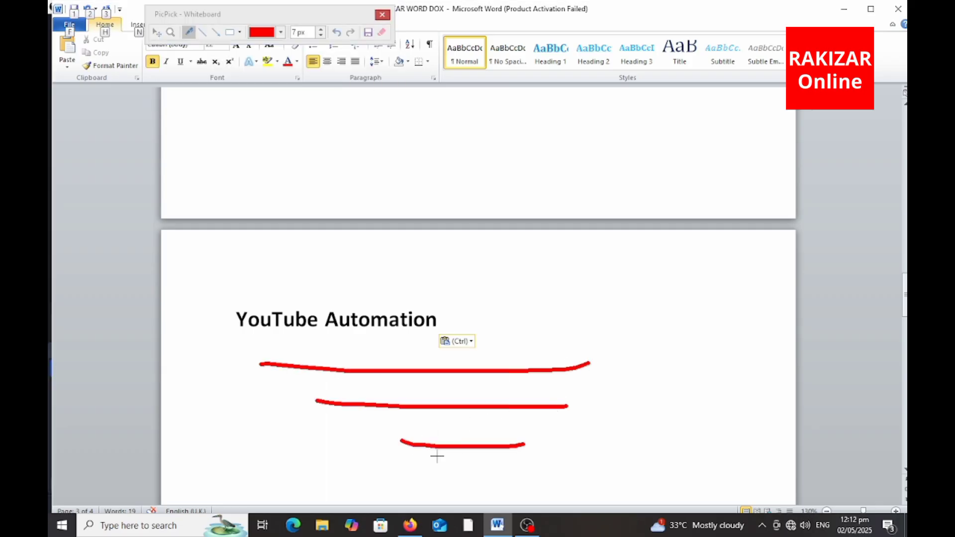
pyautogui.moveTo(401, 467); pyautogui.dragTo(559, 468)
pyautogui.moveTo(443, 497); pyautogui.dragTo(507, 497)
pyautogui.press('Escape')
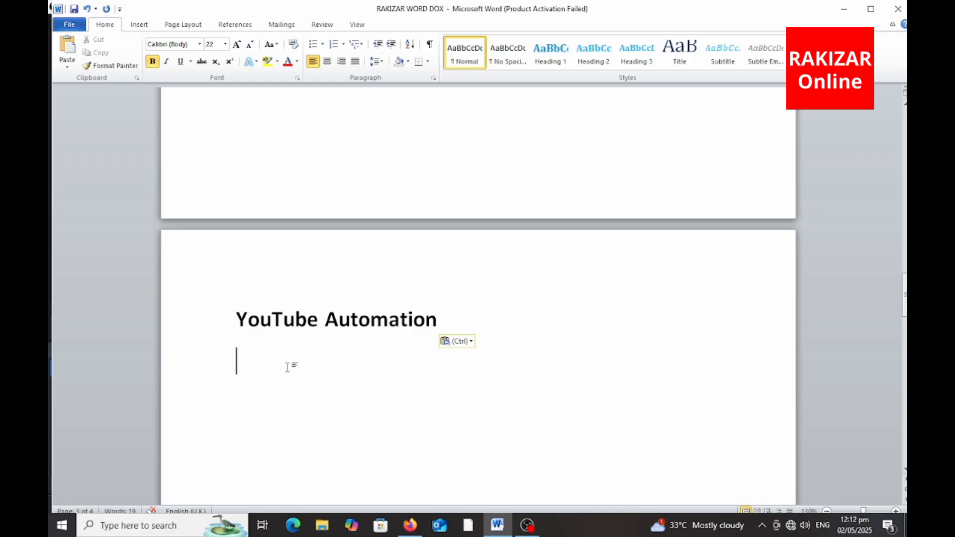
# Generate sample paragraphs below the YouTube Automation heading with =rand().
pyautogui.write('=')
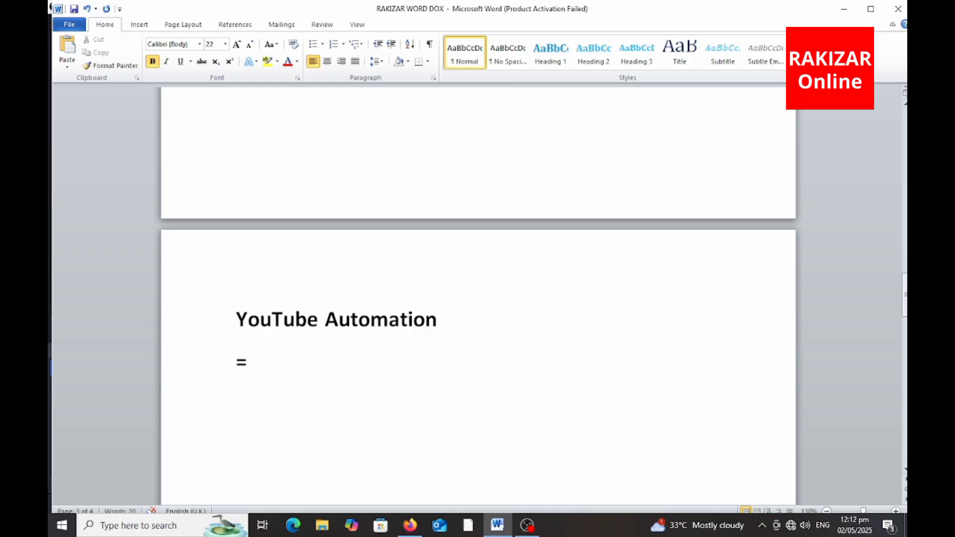
pyautogui.write('rand')
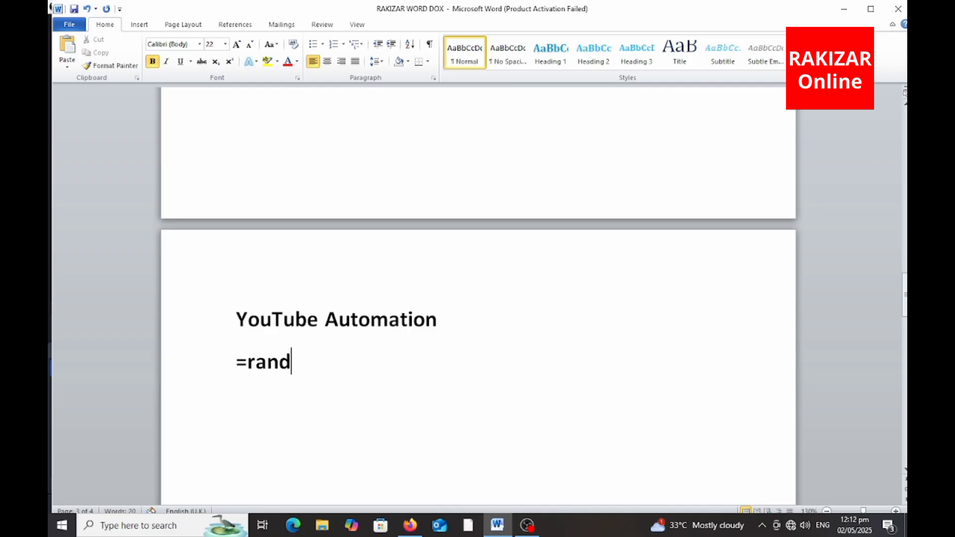
pyautogui.write('()')
pyautogui.press('Return')
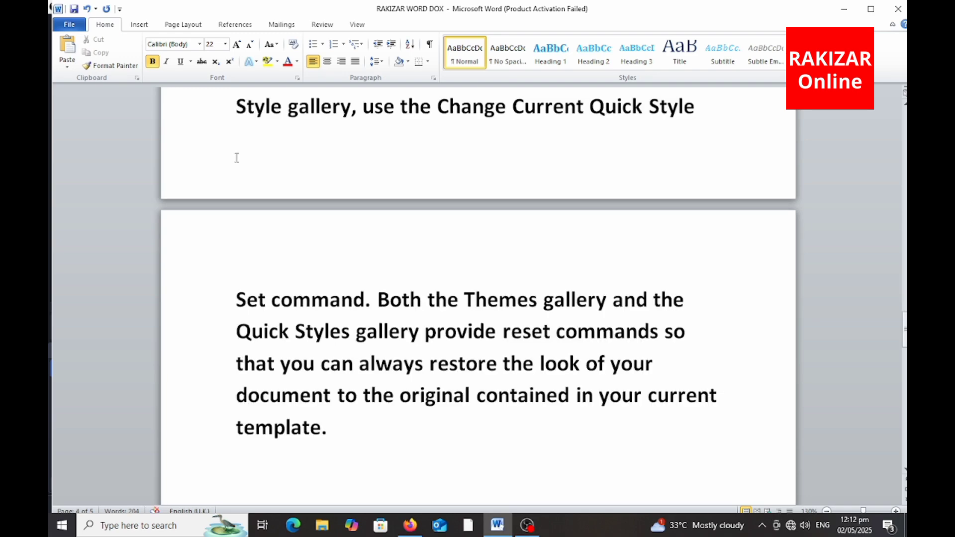
# Review the sample text under the YouTube Automation heading at 150% zoom.
pyautogui.scroll(6, 314, 264)
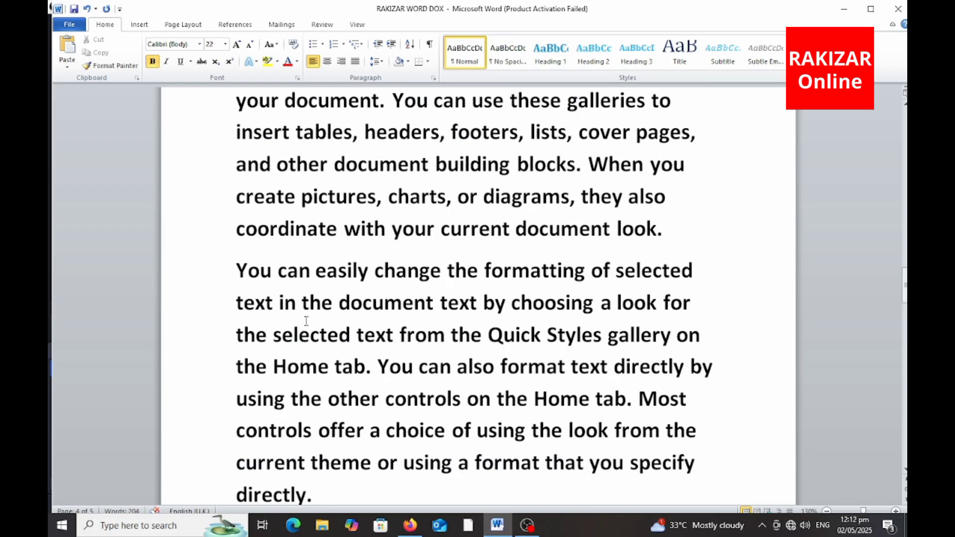
pyautogui.scroll(5, 306, 320)
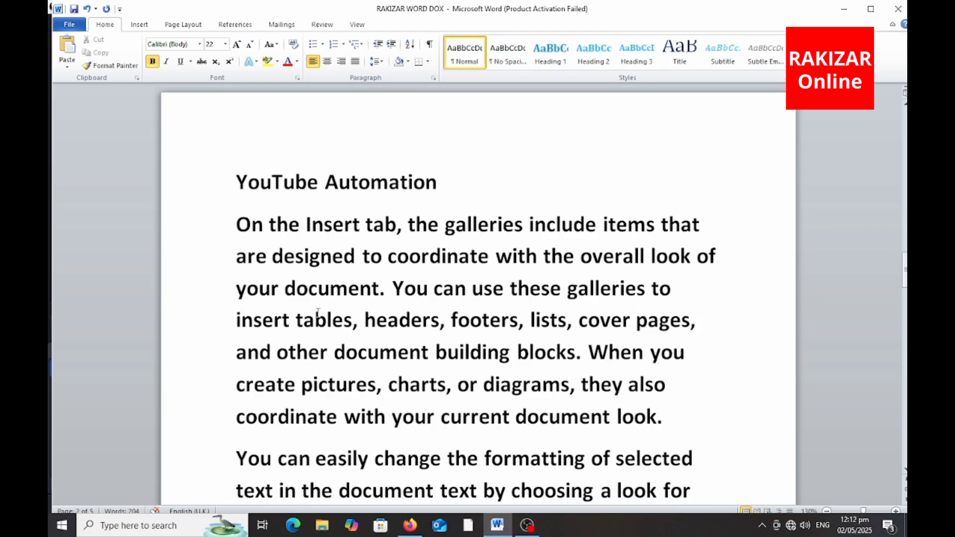
pyautogui.scroll(-2, 318, 313)
pyautogui.scroll(1, 318, 313)
pyautogui.scroll(1, 318, 313)
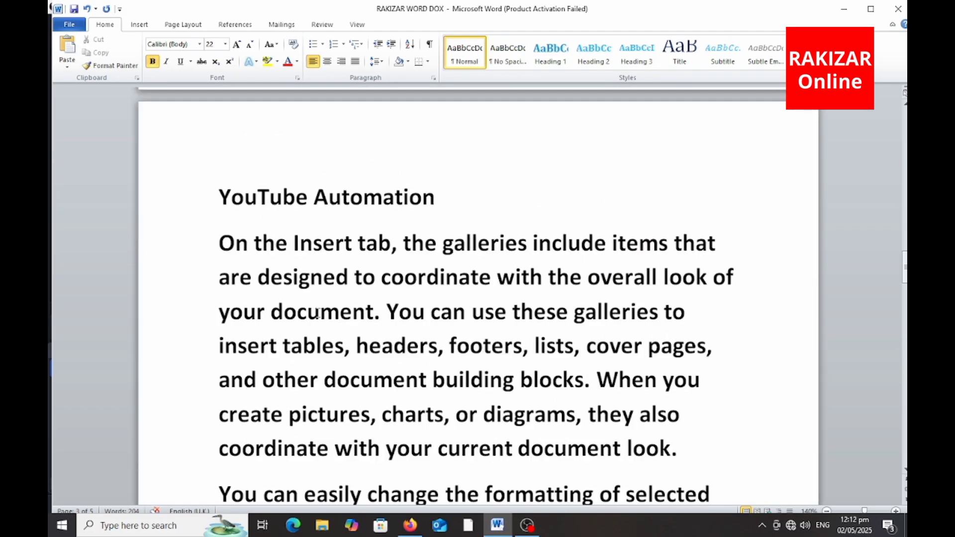
pyautogui.scroll(1, 317, 313)
pyautogui.moveTo(399, 253); pyautogui.dragTo(512, 330)
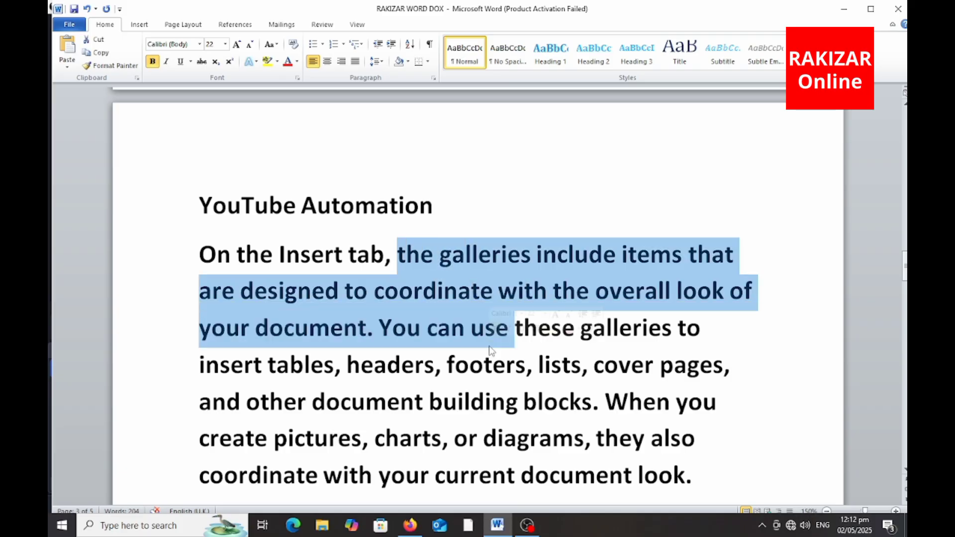
pyautogui.click(362, 329)
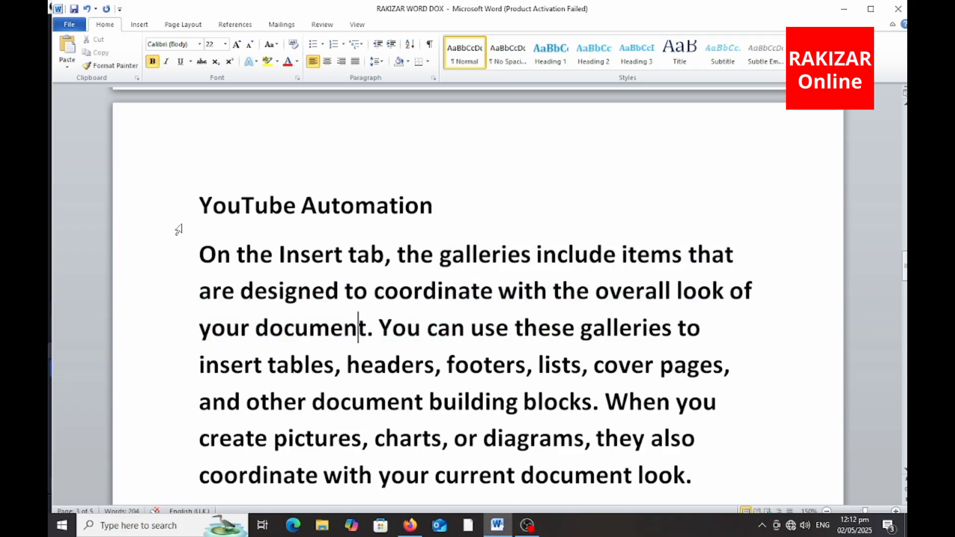
pyautogui.click(200, 205)
# Mark YouTube Automation in the course list with a red check mark, clear it, redraw it and close the whiteboard overlay.
pyautogui.scroll(5, 228, 306)
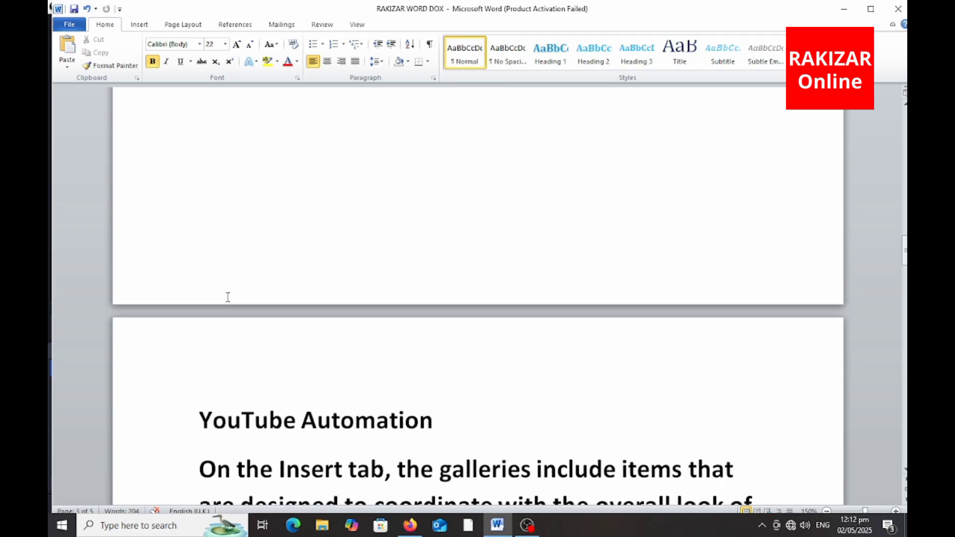
pyautogui.scroll(3, 228, 297)
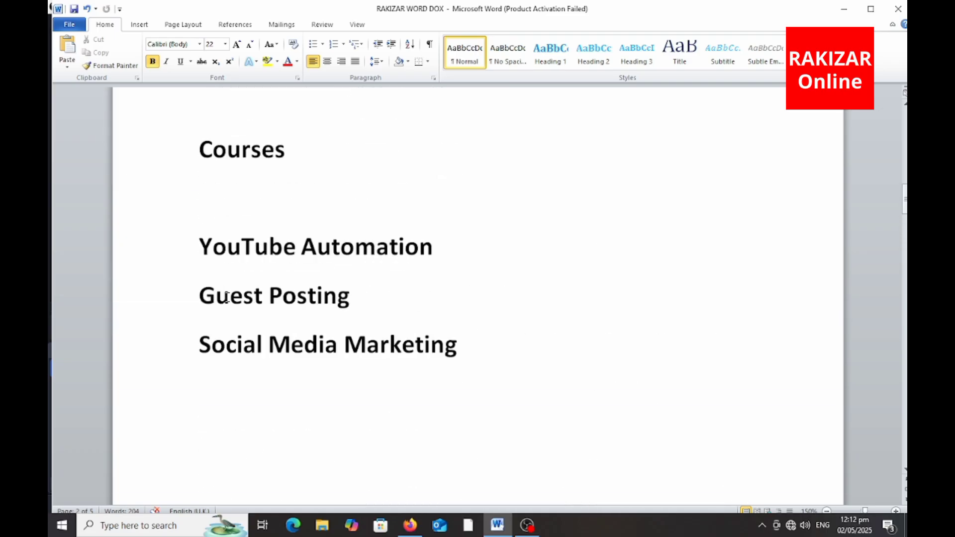
pyautogui.hotkey('alt', 'w')
pyautogui.moveTo(179, 242)
pyautogui.mouseDown()
pyautogui.moveTo(192, 274)
pyautogui.moveTo(245, 230)
pyautogui.mouseUp()
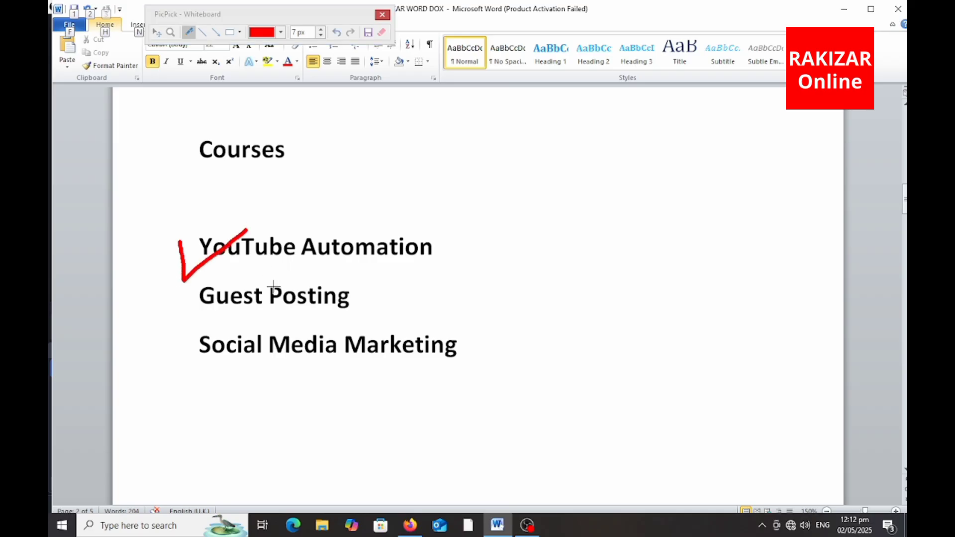
pyautogui.press('Escape')
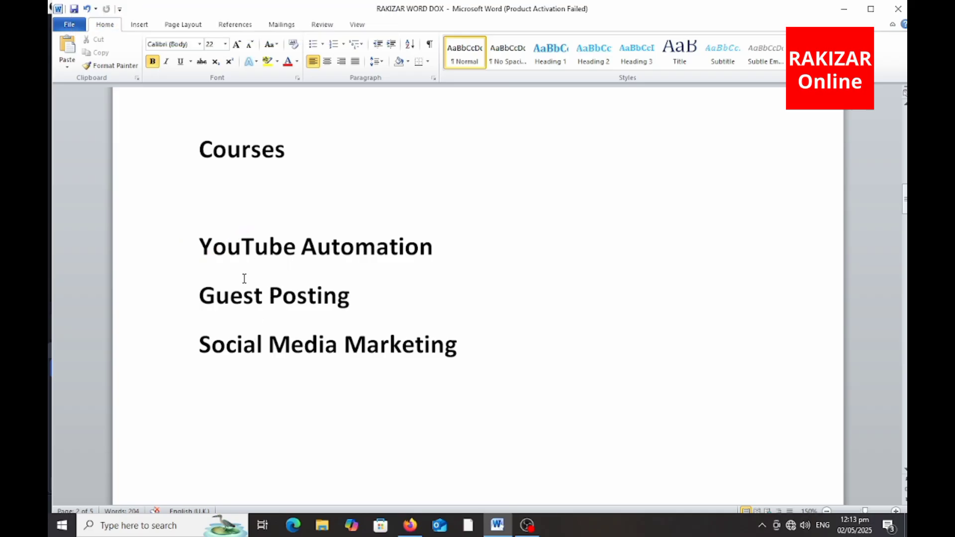
pyautogui.hotkey('alt', 'w')
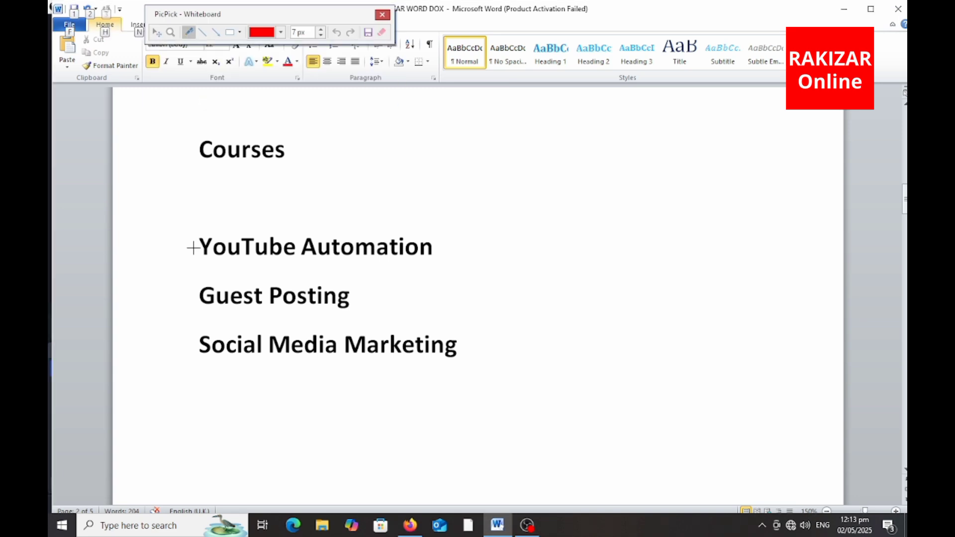
pyautogui.moveTo(184, 238); pyautogui.dragTo(284, 198)
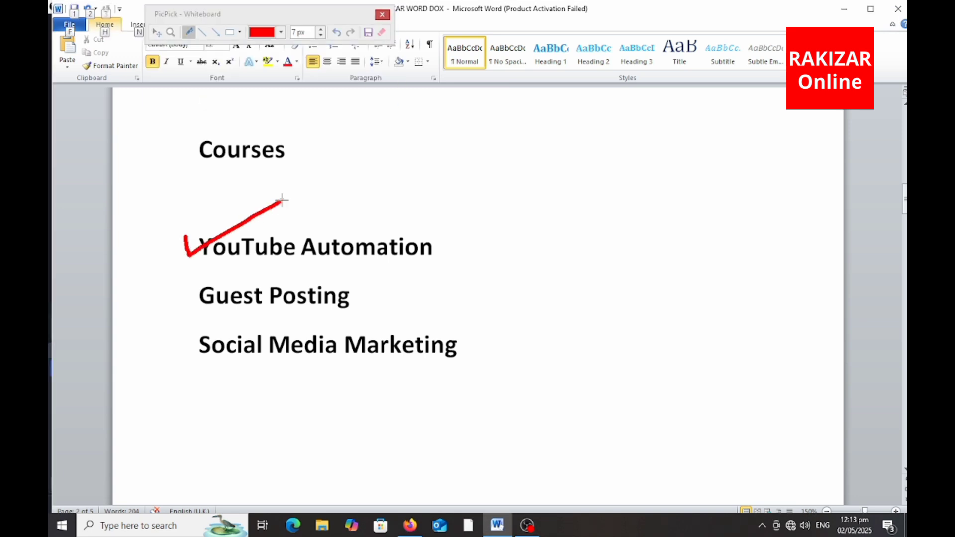
pyautogui.press('Escape')
# Compare the entries in the course list with the YouTube Automation section on the following page.
pyautogui.scroll(-4, 253, 372)
pyautogui.scroll(-15, 253, 372)
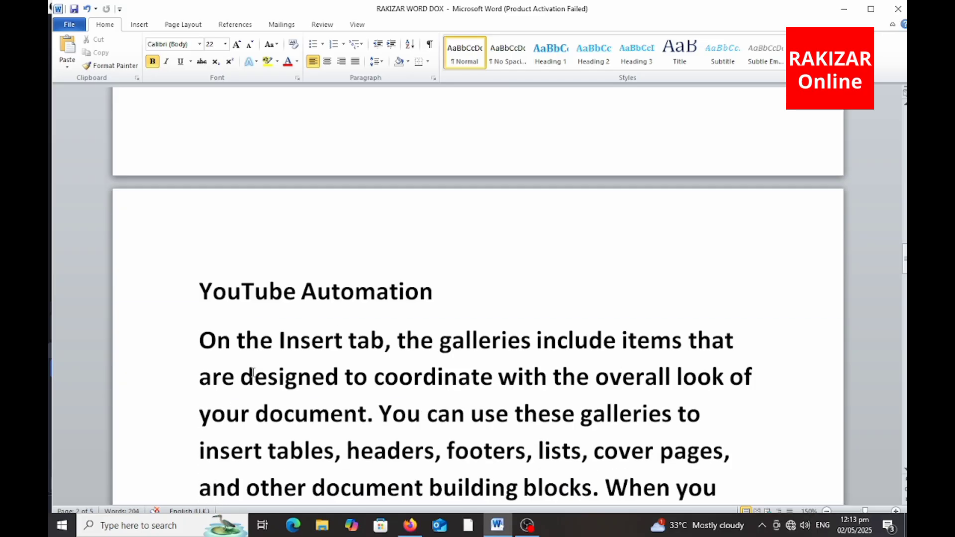
pyautogui.moveTo(269, 164); pyautogui.dragTo(302, 165)
pyautogui.scroll(10, 271, 273)
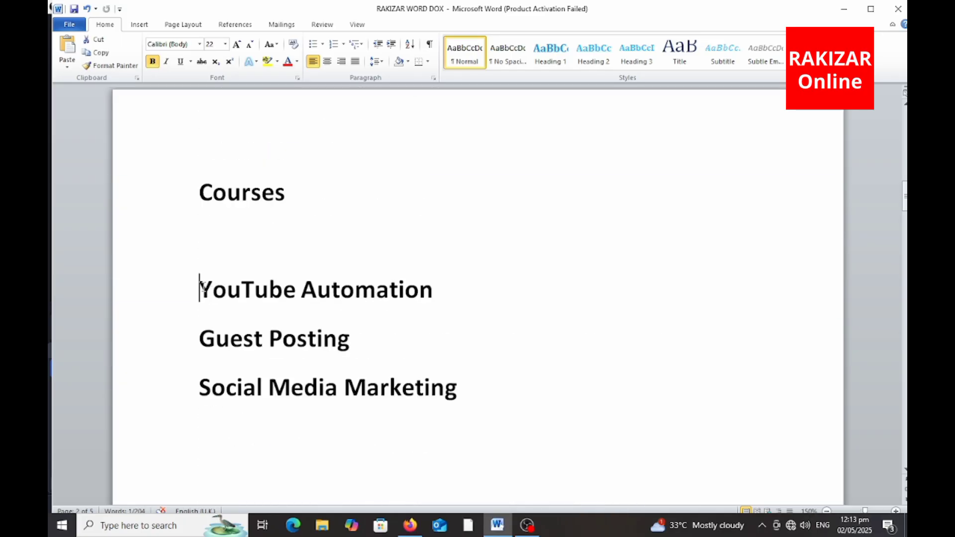
pyautogui.moveTo(199, 287); pyautogui.dragTo(241, 294)
pyautogui.scroll(-12, 263, 373)
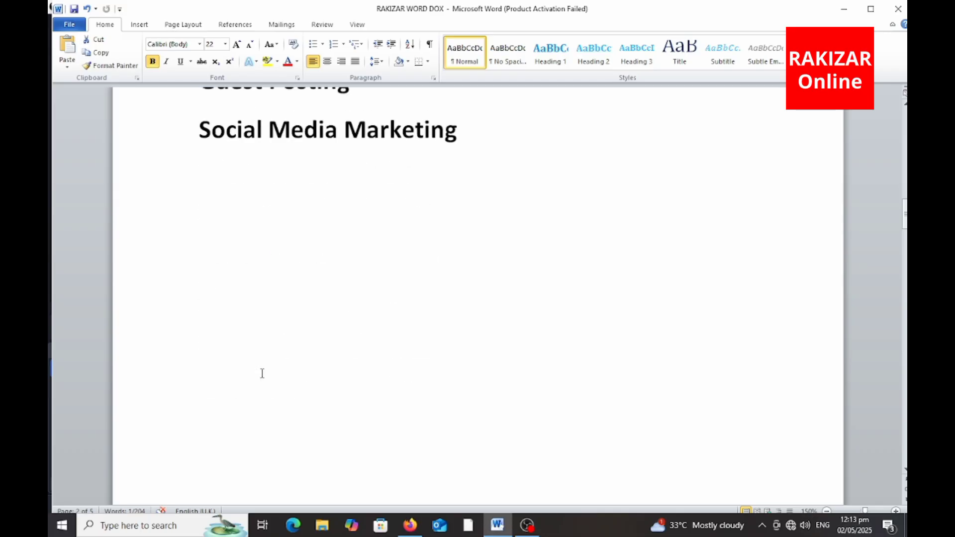
pyautogui.moveTo(231, 379); pyautogui.dragTo(298, 380)
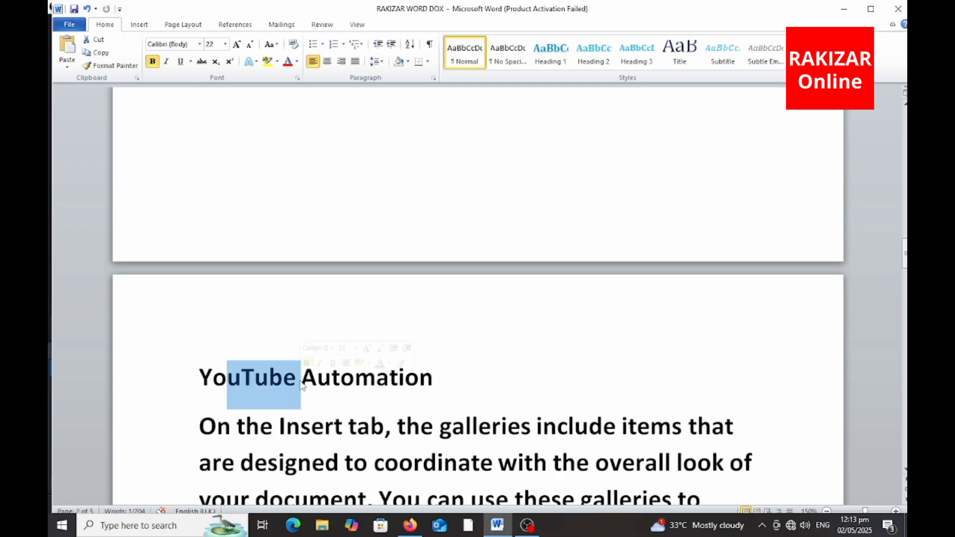
pyautogui.scroll(8, 292, 373)
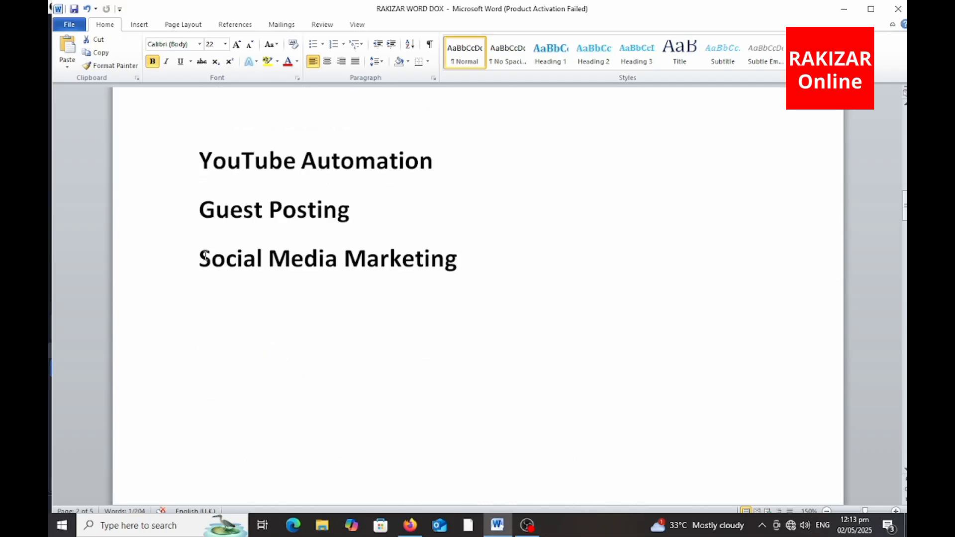
pyautogui.moveTo(199, 257); pyautogui.dragTo(427, 254)
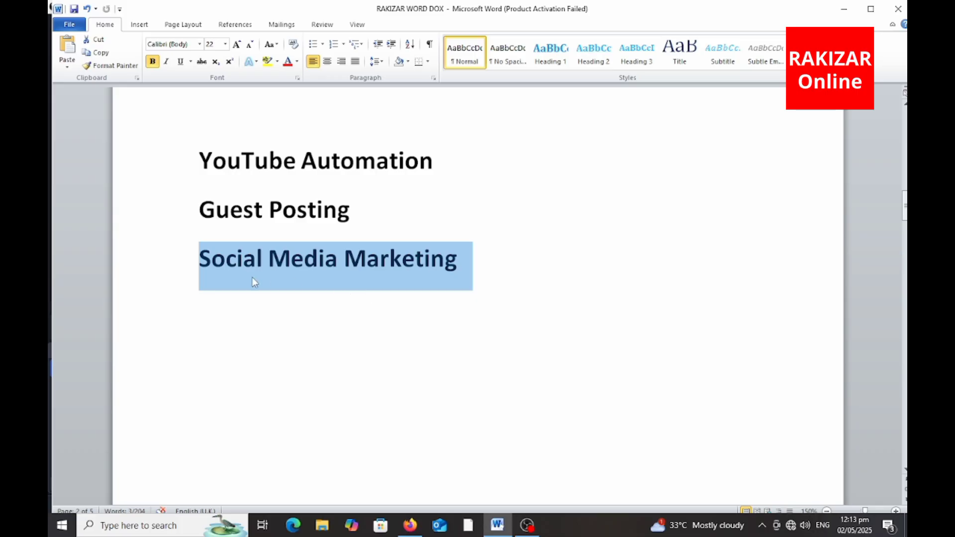
pyautogui.click(263, 269)
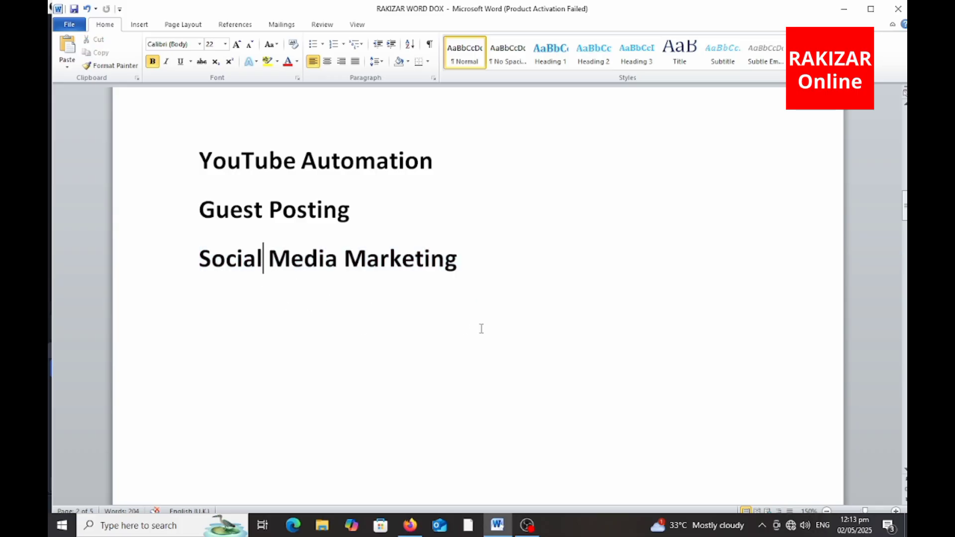
pyautogui.scroll(-5, 480, 328)
pyautogui.scroll(-10, 487, 343)
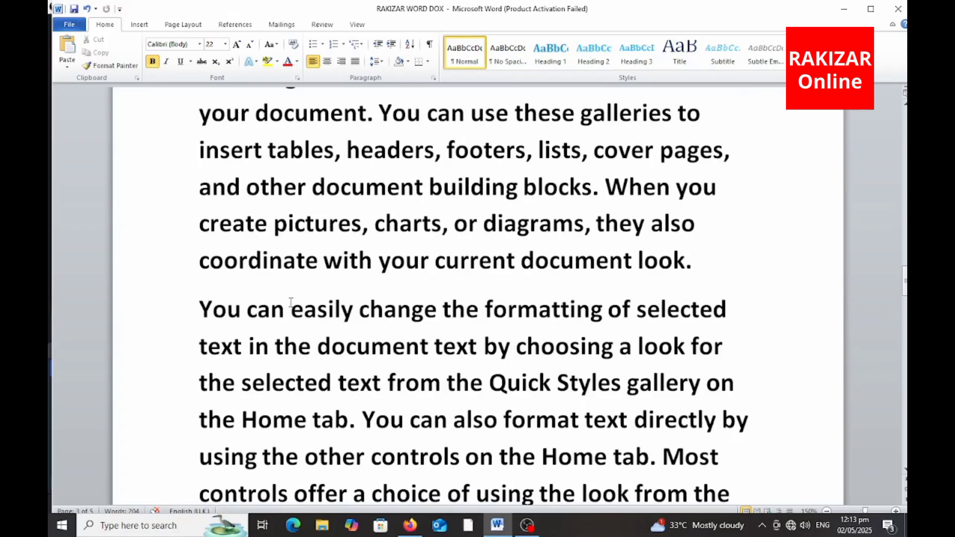
# Mark the Social Media Marketing entry in the course list with the red whiteboard pen and close the overlay.
pyautogui.scroll(15, 291, 302)
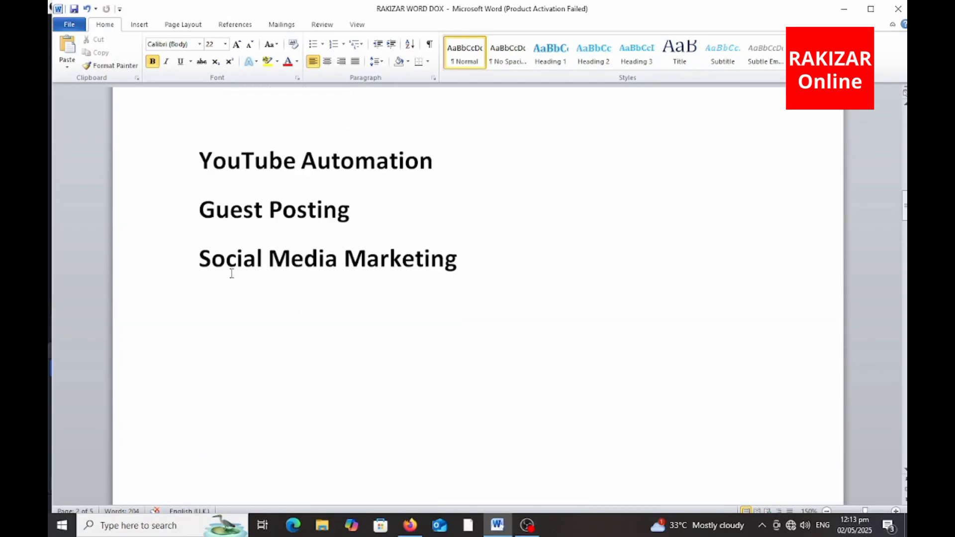
pyautogui.hotkey('ctrl', 'shift', 'w')
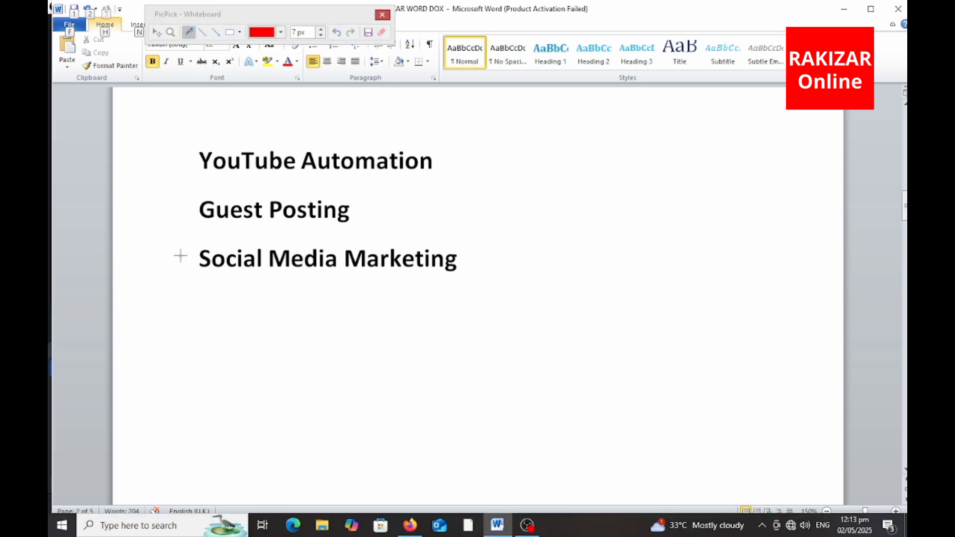
pyautogui.moveTo(179, 256); pyautogui.dragTo(237, 238)
pyautogui.press('Escape')
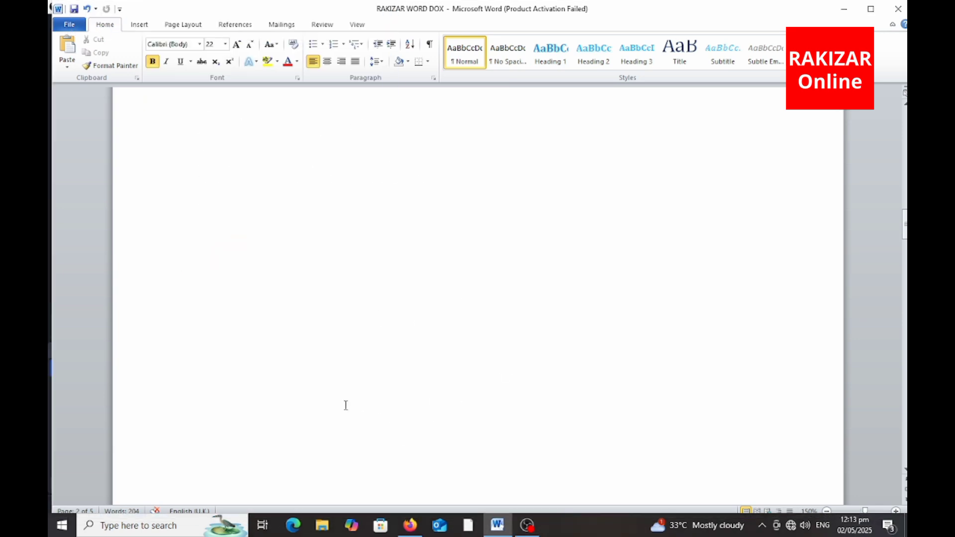
# Highlight the YouTube Automation entry in the course list and its matching heading above the sample text on page 3.
pyautogui.scroll(10, 271, 391)
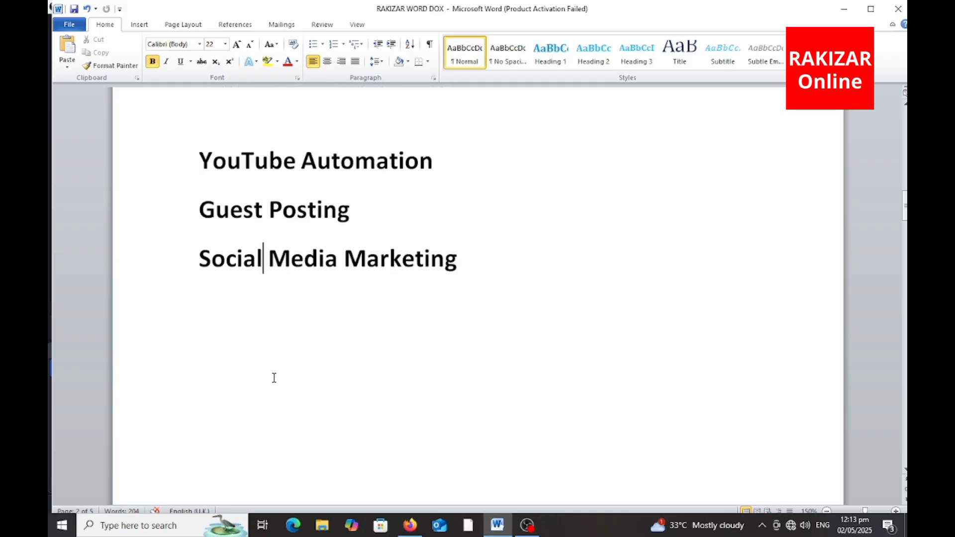
pyautogui.moveTo(193, 199); pyautogui.dragTo(419, 215)
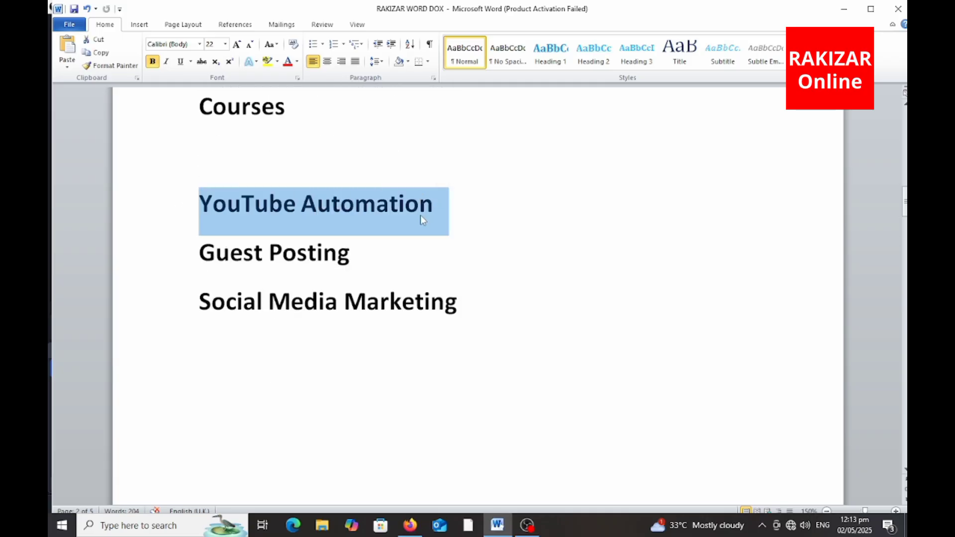
pyautogui.click(418, 209)
pyautogui.scroll(-10, 298, 386)
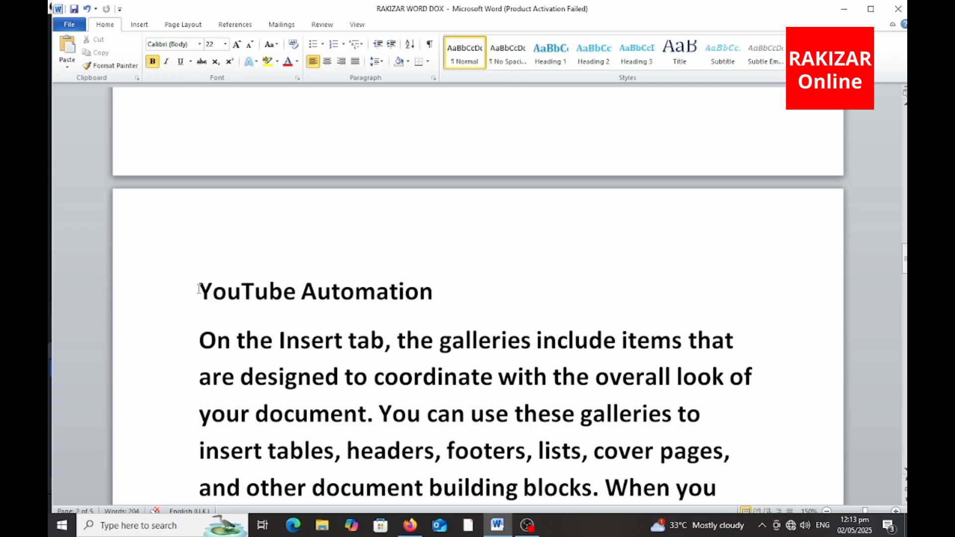
pyautogui.moveTo(199, 289); pyautogui.dragTo(406, 297)
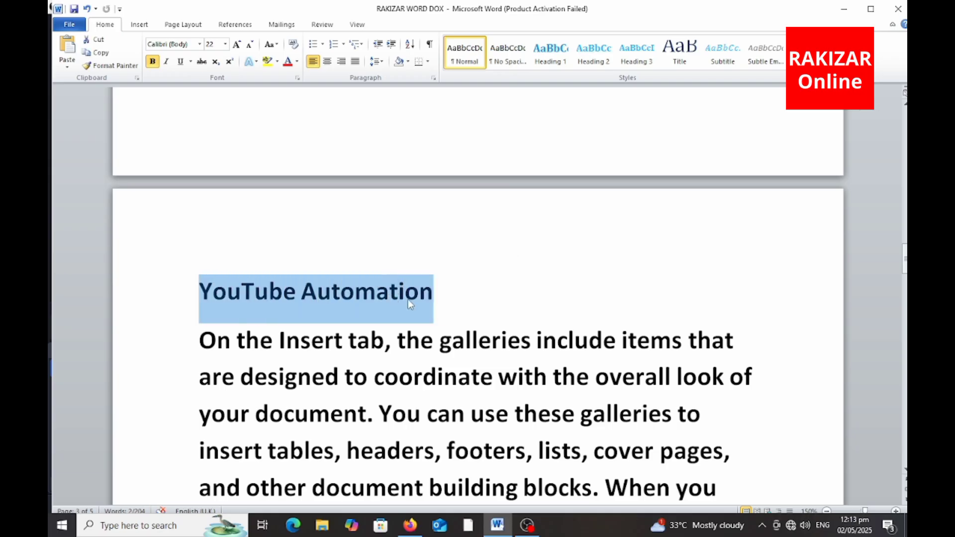
# Draw temporary red arrows toward the heading styles and the Home commands, and close the whiteboard overlay.
pyautogui.hotkey('alt', 'w')
pyautogui.moveTo(428, 270)
pyautogui.mouseDown()
pyautogui.moveTo(552, 62)
pyautogui.moveTo(543, 76)
pyautogui.moveTo(560, 127)
pyautogui.moveTo(585, 75)
pyautogui.moveTo(595, 97)
pyautogui.moveTo(633, 73)
pyautogui.mouseUp()
pyautogui.press('Escape')
pyautogui.hotkey('alt', 'w')
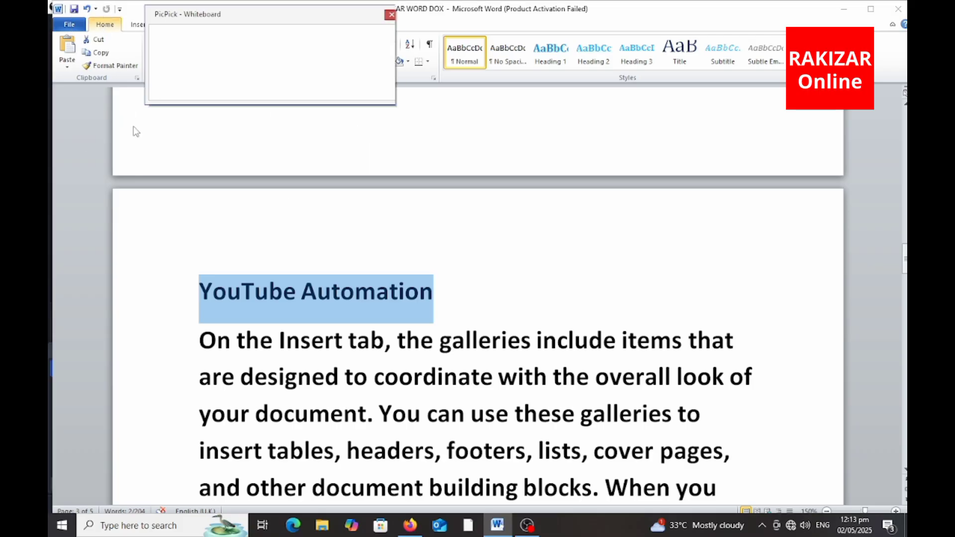
pyautogui.moveTo(123, 150)
pyautogui.mouseDown()
pyautogui.moveTo(111, 45)
pyautogui.moveTo(129, 72)
pyautogui.mouseUp()
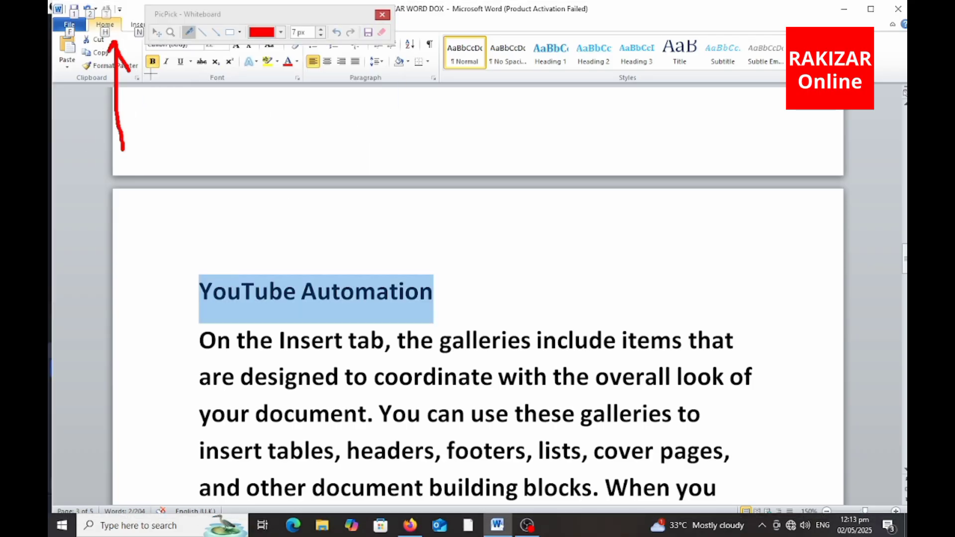
pyautogui.press('Escape')
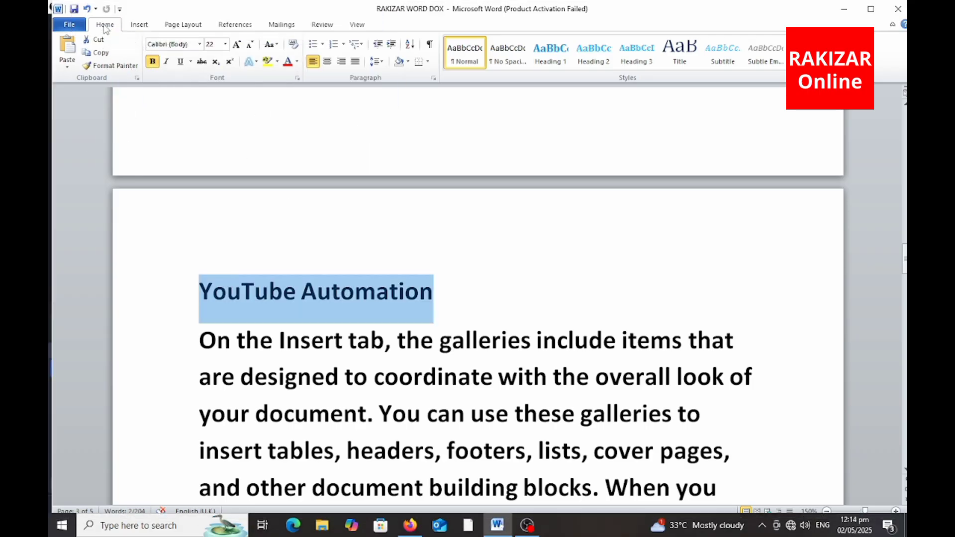
# Apply the Heading 1 style to the YouTube Automation title above the sample text on page 3.
pyautogui.click(390, 293)
pyautogui.moveTo(199, 292); pyautogui.dragTo(381, 290)
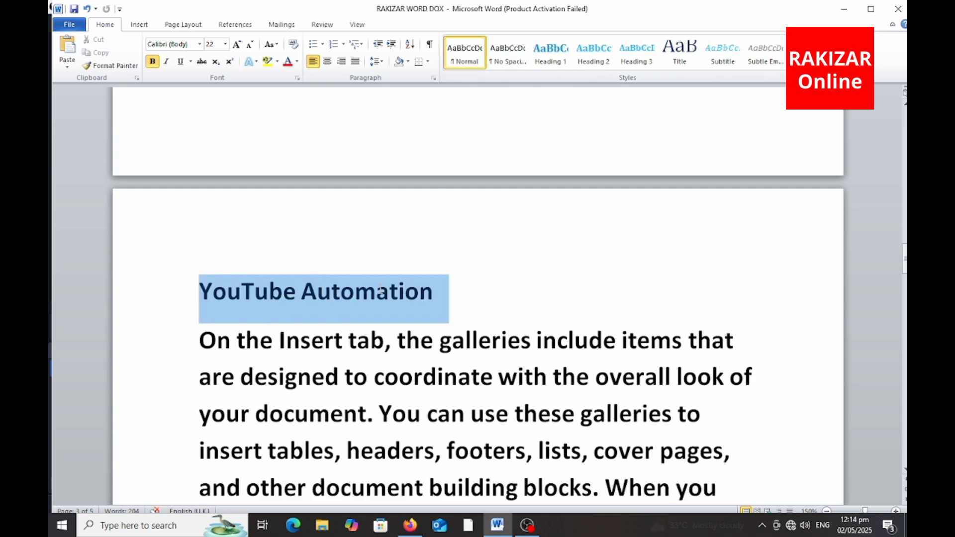
pyautogui.click(557, 61)
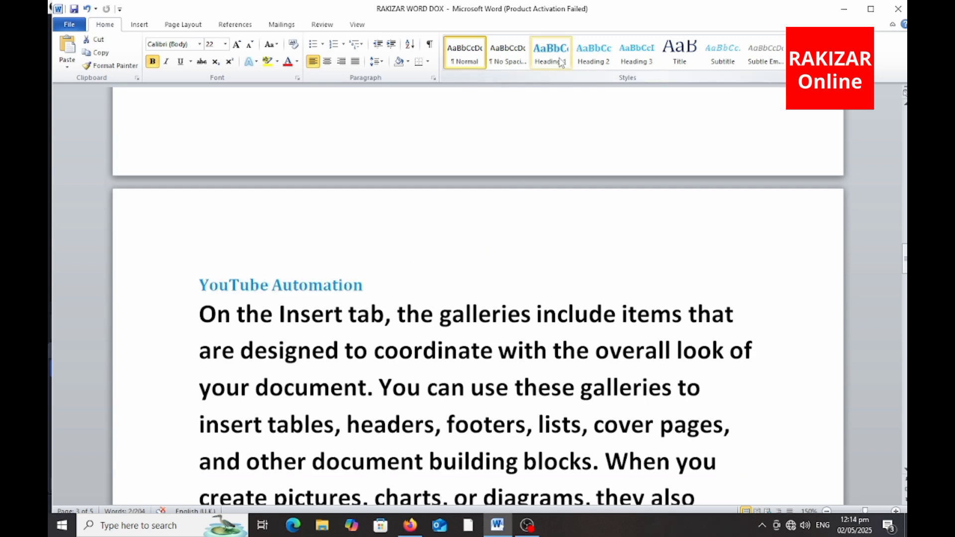
pyautogui.click(557, 60)
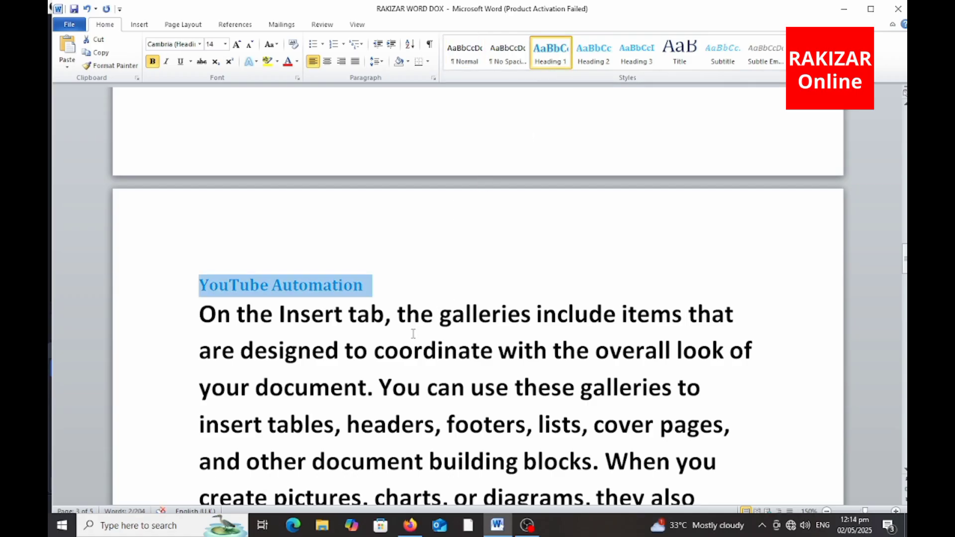
# Enlarge the YouTube Automation heading above the sample text to font size 24.
pyautogui.click(428, 318)
pyautogui.moveTo(373, 288); pyautogui.dragTo(197, 292)
pyautogui.hotkey('ctrl', ']')
pyautogui.hotkey('ctrl', ']')
pyautogui.hotkey('ctrl', ']')
pyautogui.hotkey('ctrl', ']')
pyautogui.hotkey('ctrl', ']')
pyautogui.hotkey('ctrl', ']')
pyautogui.hotkey('ctrl', ']')
pyautogui.hotkey('ctrl', ']')
pyautogui.hotkey('ctrl', ']')
pyautogui.hotkey('ctrl', ']')
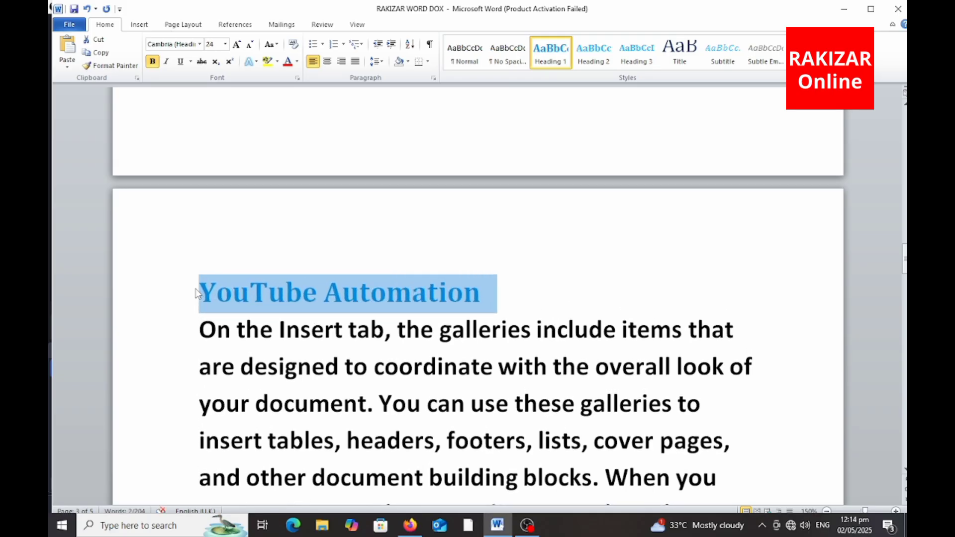
pyautogui.click(515, 289)
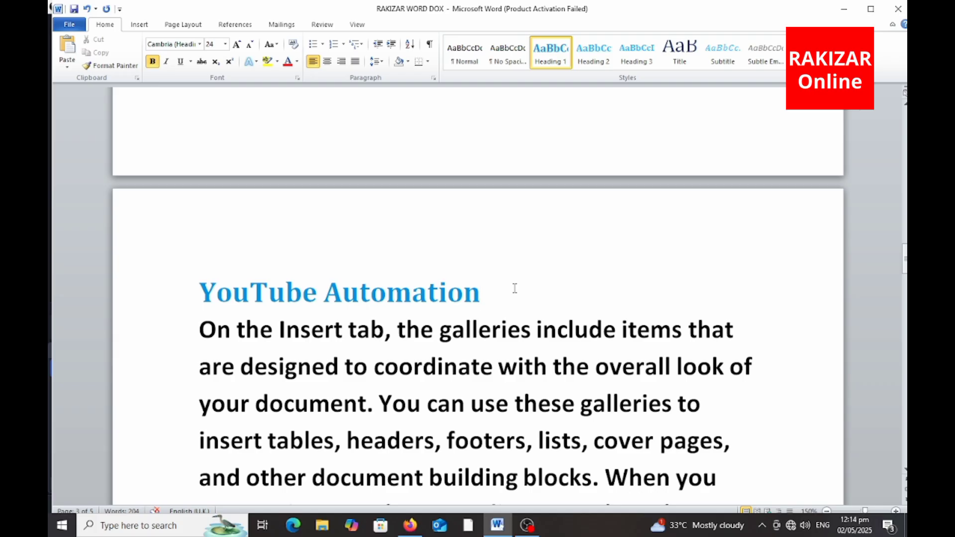
# Select the YouTube Automation entry in the course list under Courses.
pyautogui.scroll(6, 383, 309)
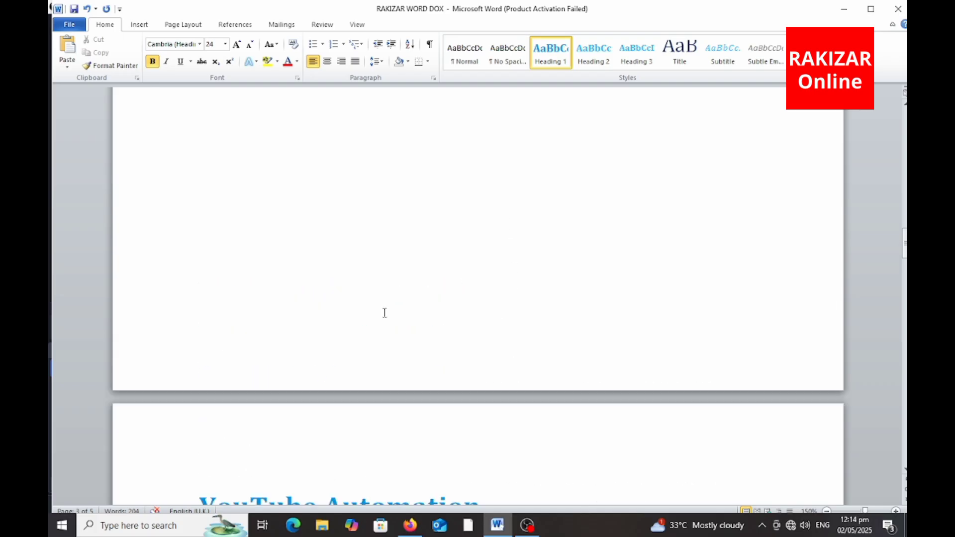
pyautogui.scroll(5, 264, 260)
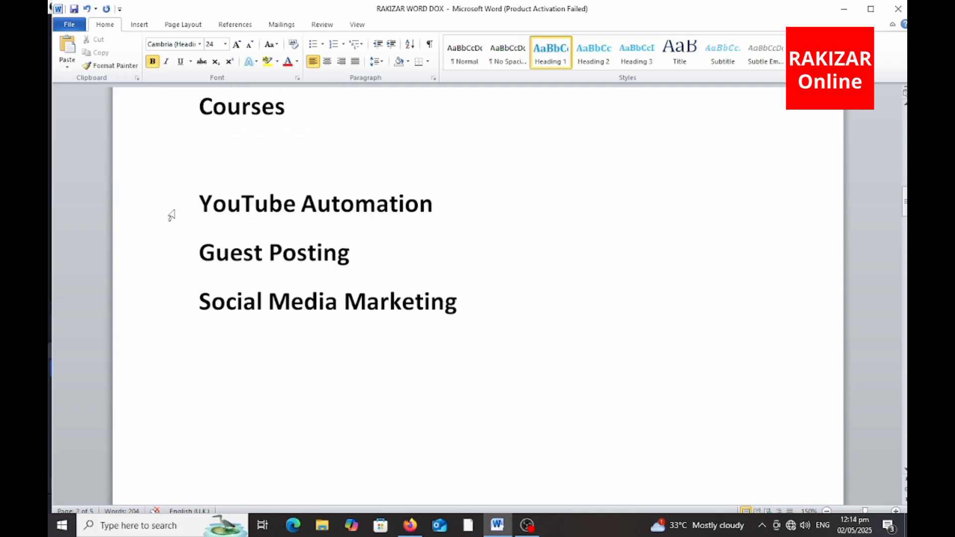
pyautogui.click(184, 204)
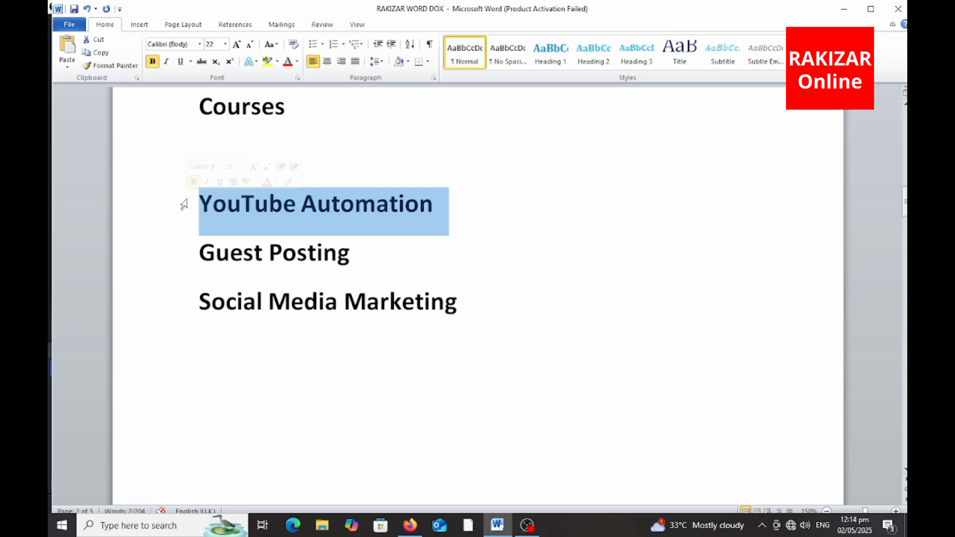
pyautogui.click(314, 213)
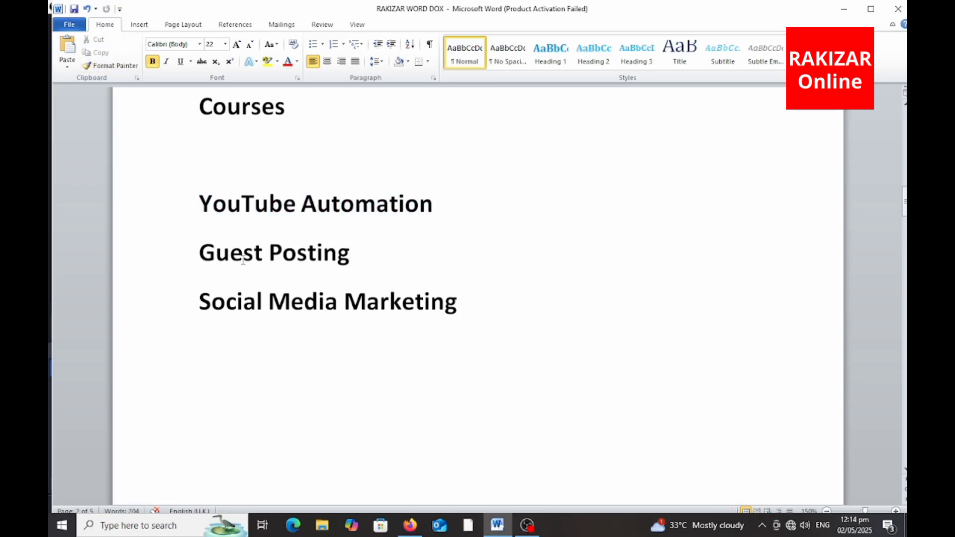
pyautogui.moveTo(199, 204); pyautogui.dragTo(412, 209)
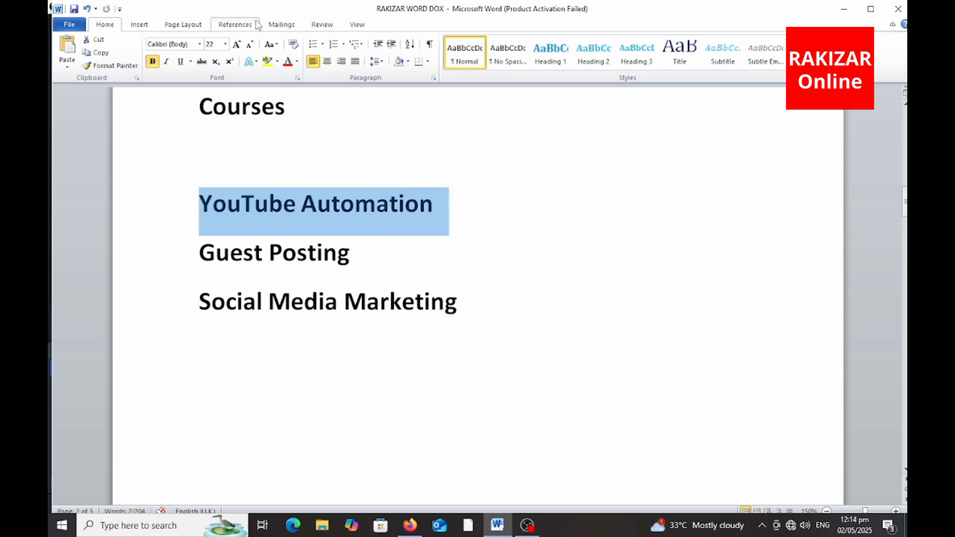
pyautogui.hotkey('ctrl', 'shift', 'w')
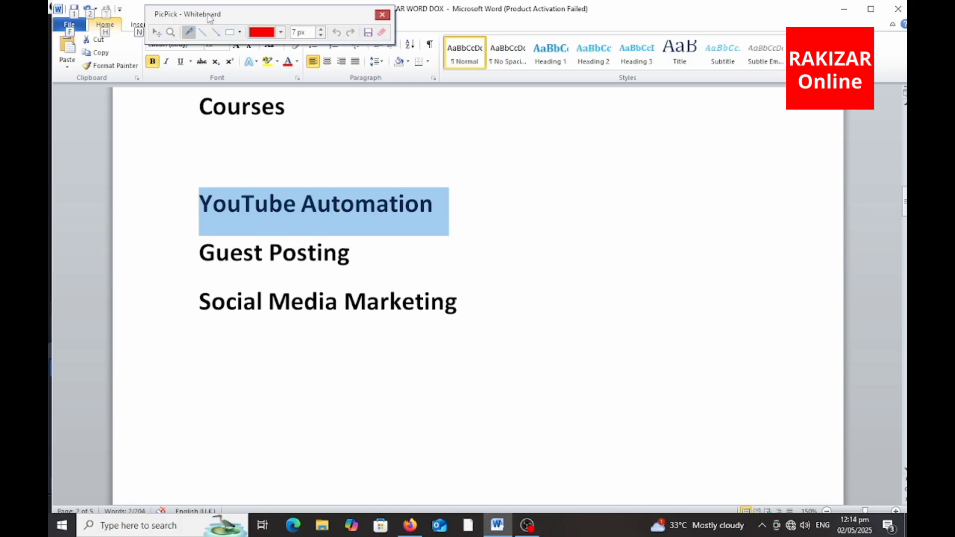
pyautogui.moveTo(197, 4)
pyautogui.mouseDown()
pyautogui.moveTo(198, 29)
pyautogui.moveTo(259, 34)
pyautogui.moveTo(244, 11)
pyautogui.moveTo(191, 11)
pyautogui.mouseUp()
pyautogui.press('Escape')
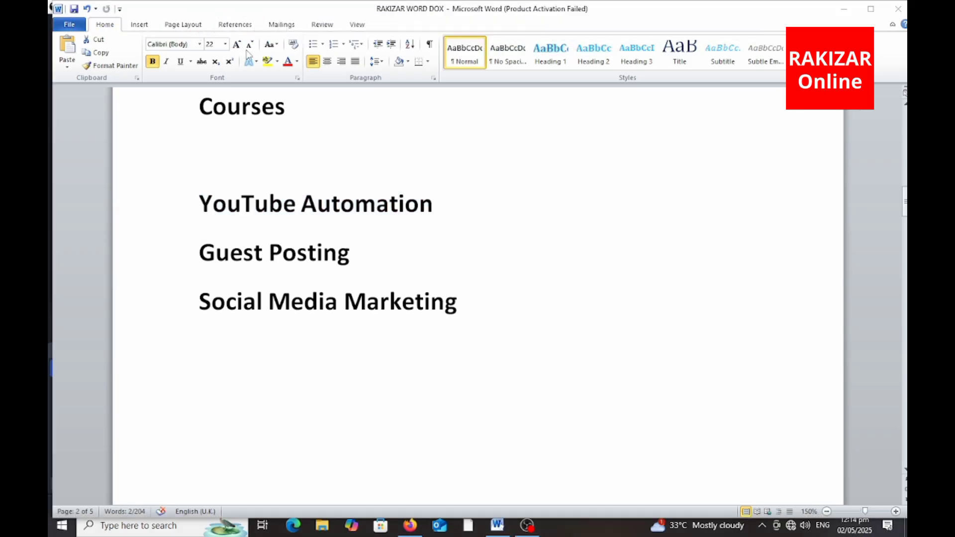